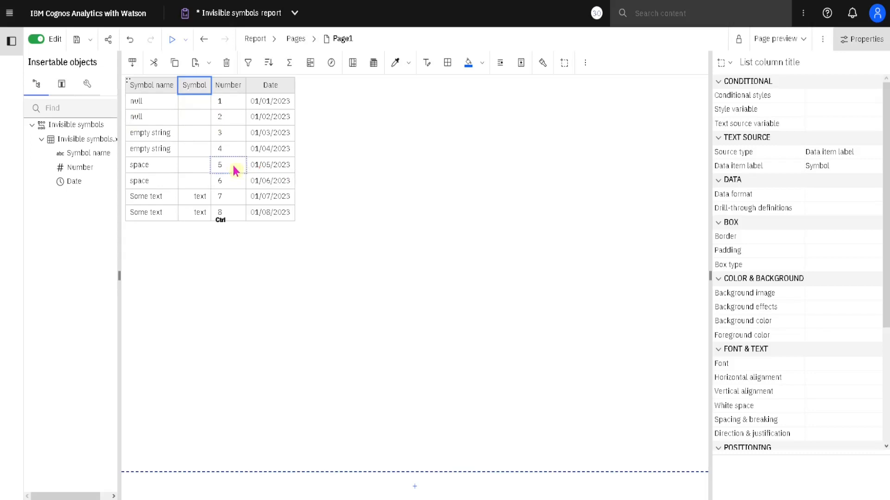
key(ctrl+2)
drag(175, 159, 204, 120)
drag(205, 159, 217, 159)
key(Escape)
key(ctrl+2)
mouse_move(172, 190)
mouse_down()
mouse_move(176, 170)
mouse_move(215, 149)
mouse_up()
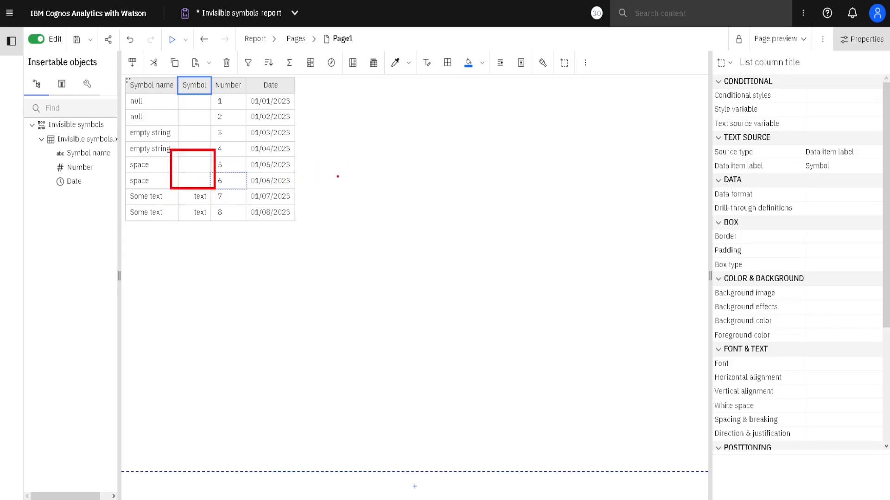
key(Escape)
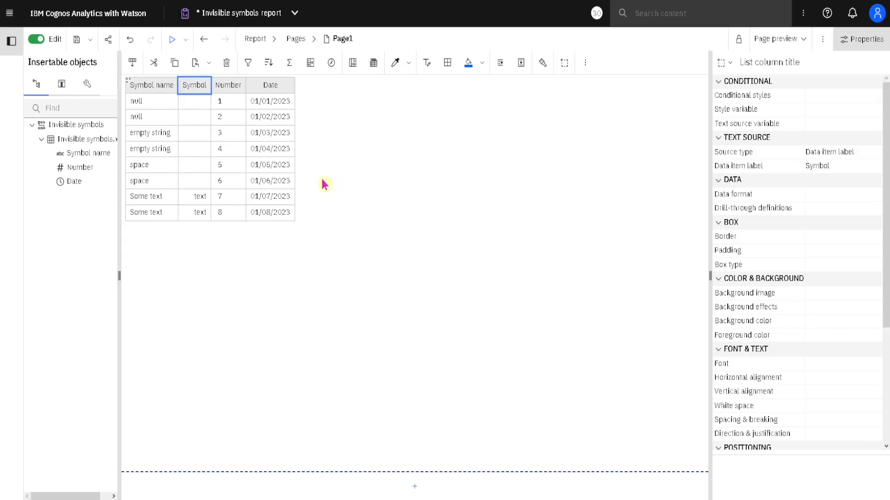
Step: Examine the Symbol data item's CASE expression, checking the results for null, empty string, space and ELSE, then close it without changes
double_click(204, 90)
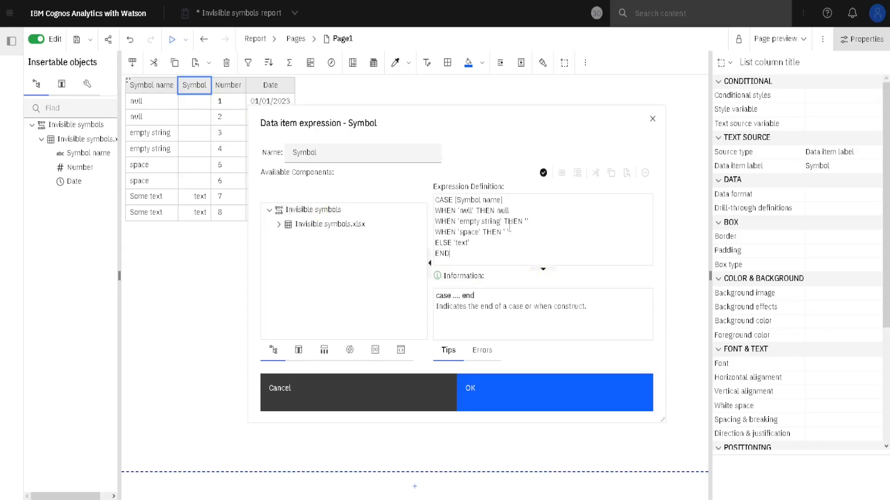
double_click(501, 211)
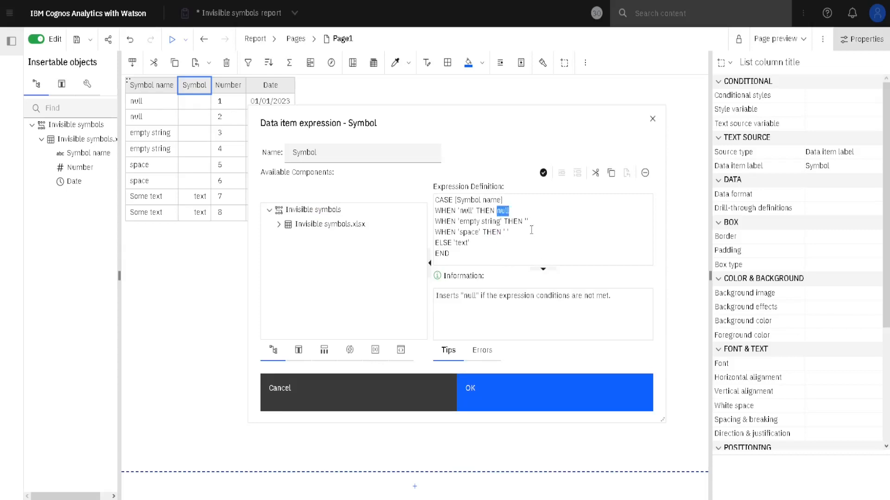
double_click(526, 221)
double_click(505, 232)
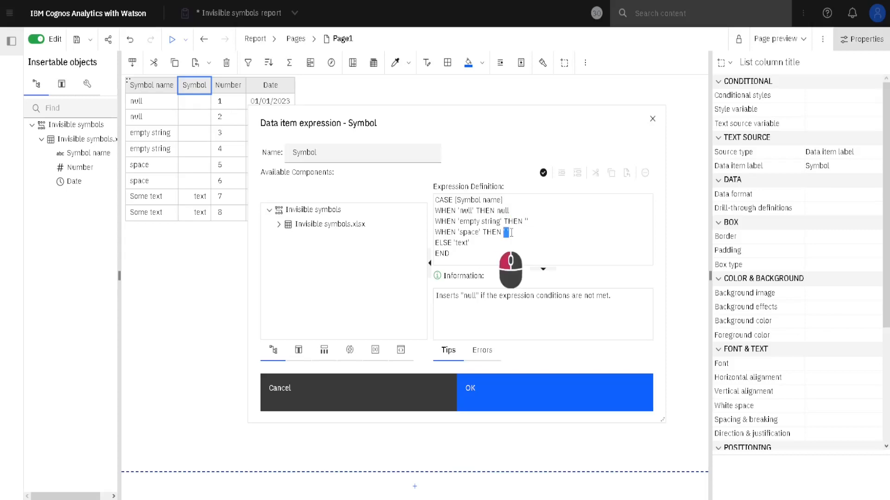
click(457, 232)
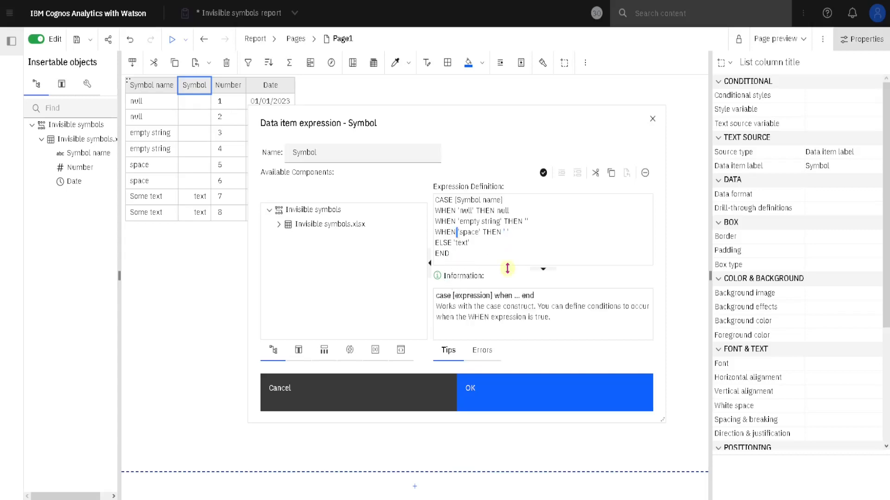
double_click(506, 232)
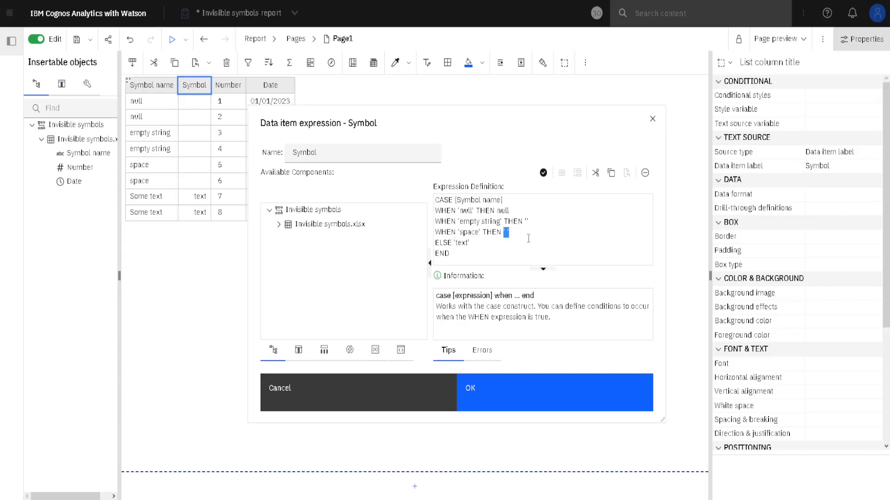
double_click(459, 242)
click(655, 120)
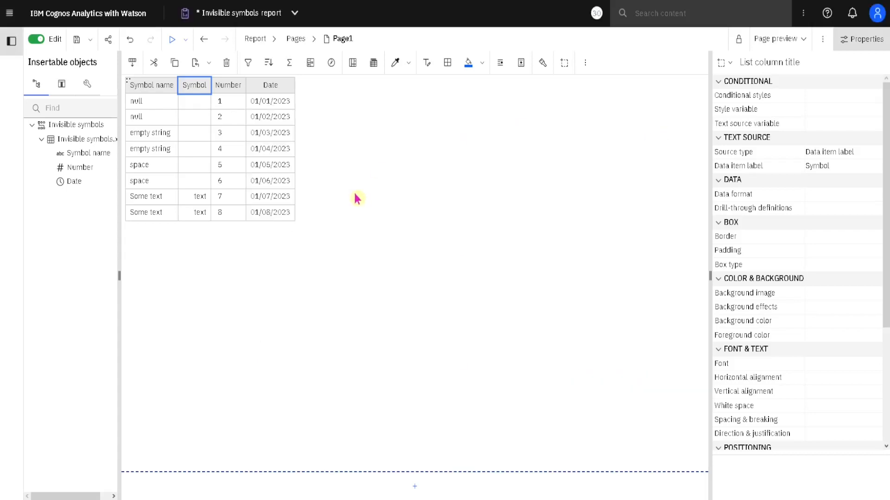
Step: Start a new custom detail filter on the list's Symbol data item
click(200, 139)
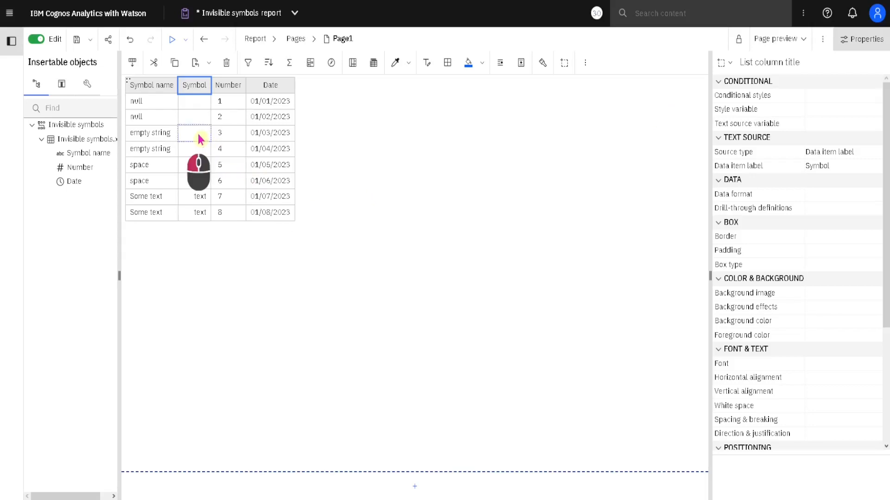
click(200, 139)
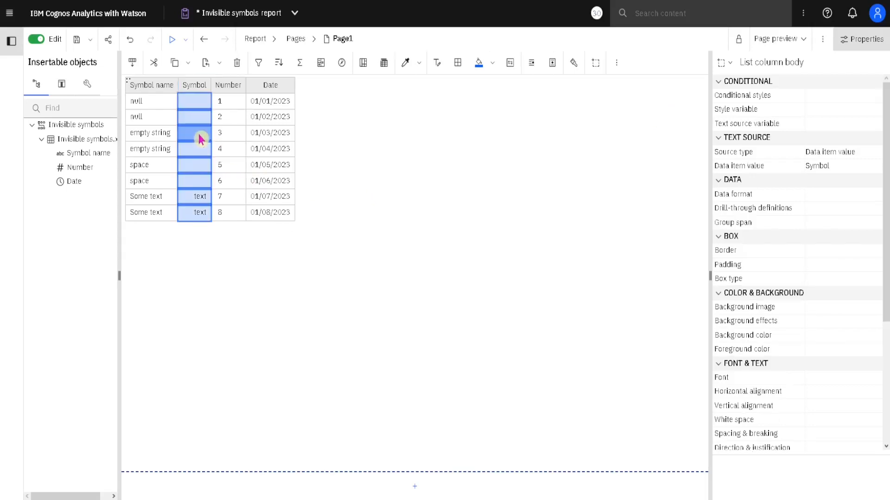
click(262, 69)
click(316, 141)
click(297, 347)
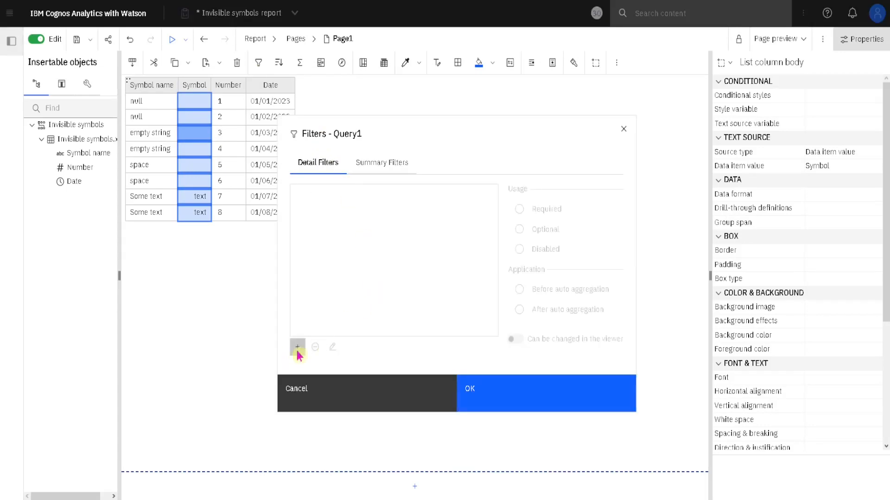
click(539, 243)
click(430, 319)
click(502, 325)
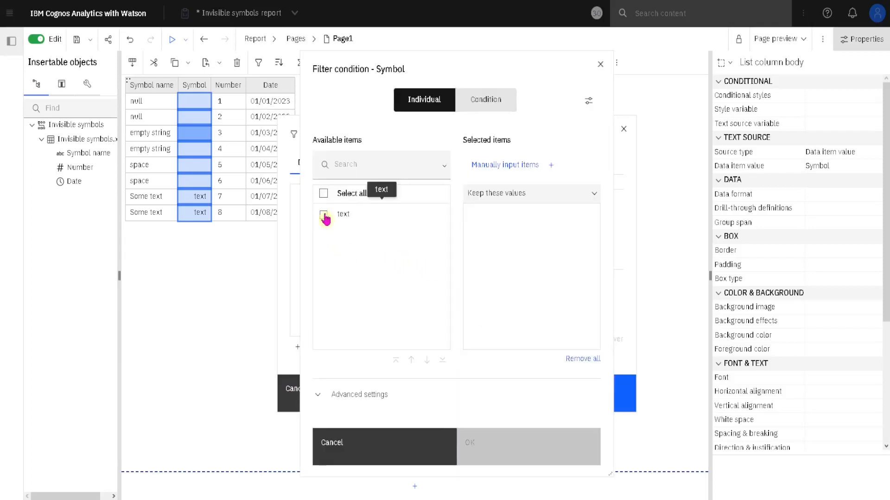
Step: Set the Symbol filter to include only null missing values, leaving the text item unselected, and apply it to the list
click(324, 215)
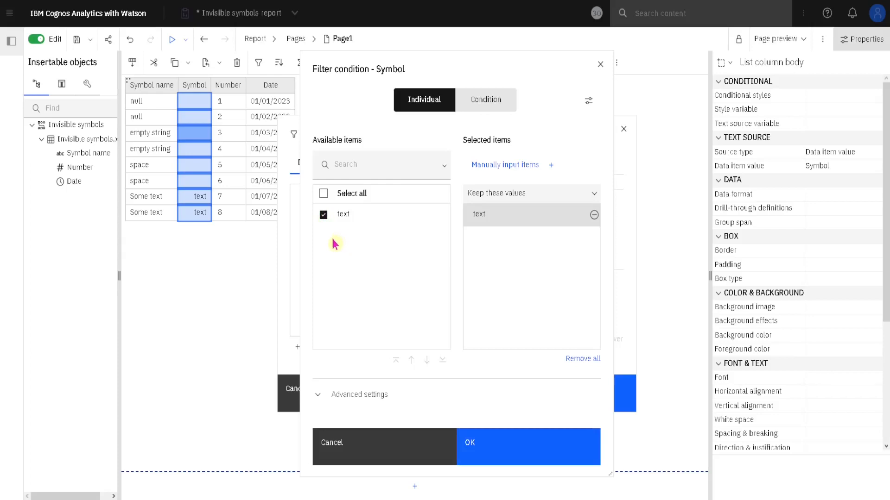
click(324, 215)
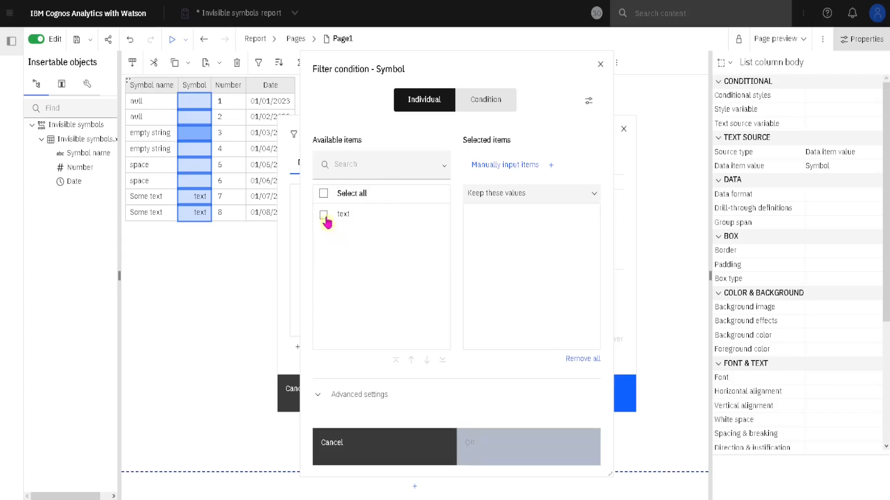
click(361, 395)
click(328, 380)
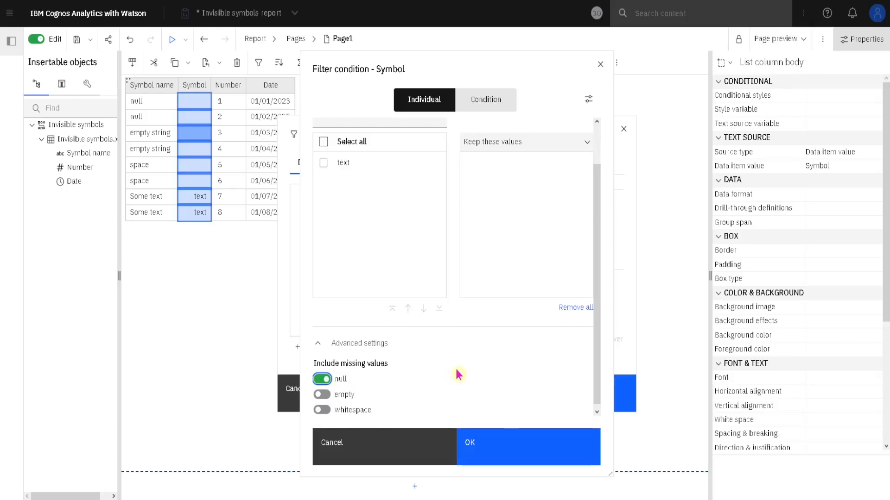
click(493, 452)
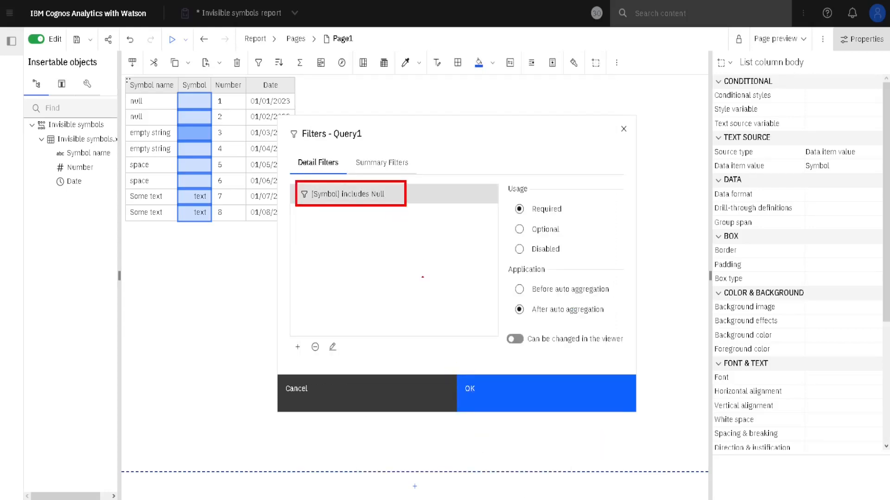
click(505, 396)
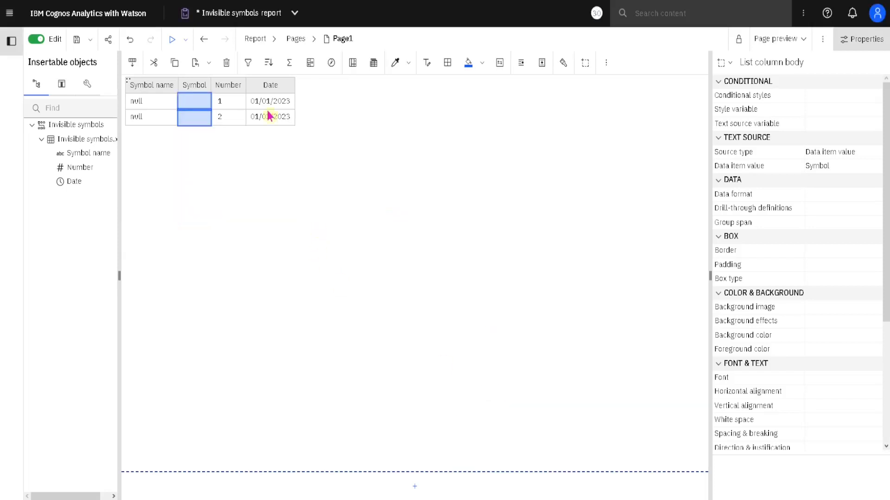
Step: Edit the Symbol filter to include empty missing values instead of null and apply it
click(249, 65)
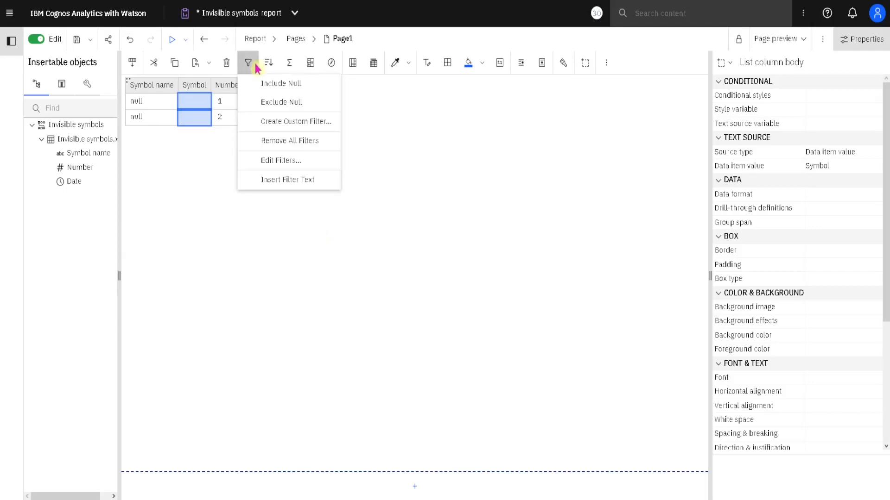
click(308, 162)
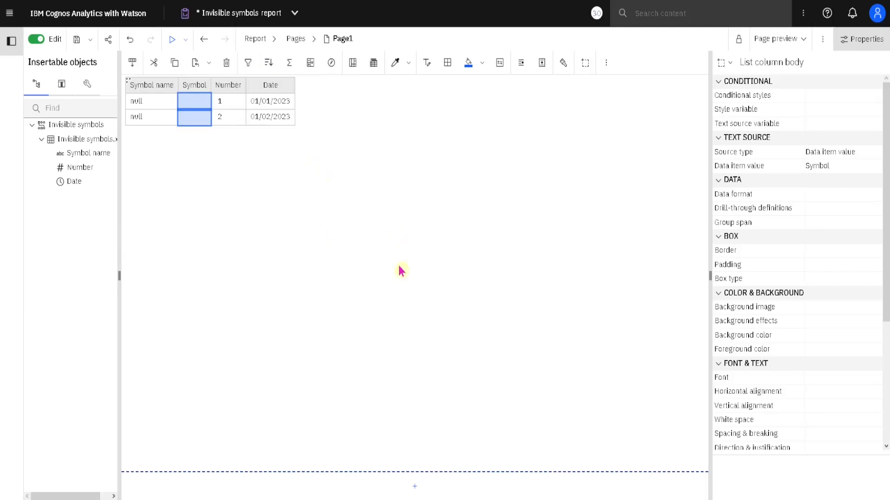
double_click(359, 194)
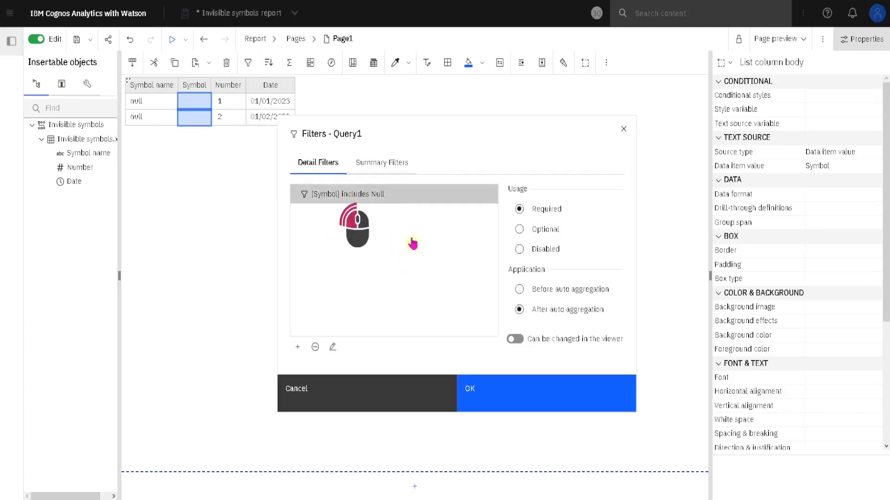
click(322, 395)
click(322, 379)
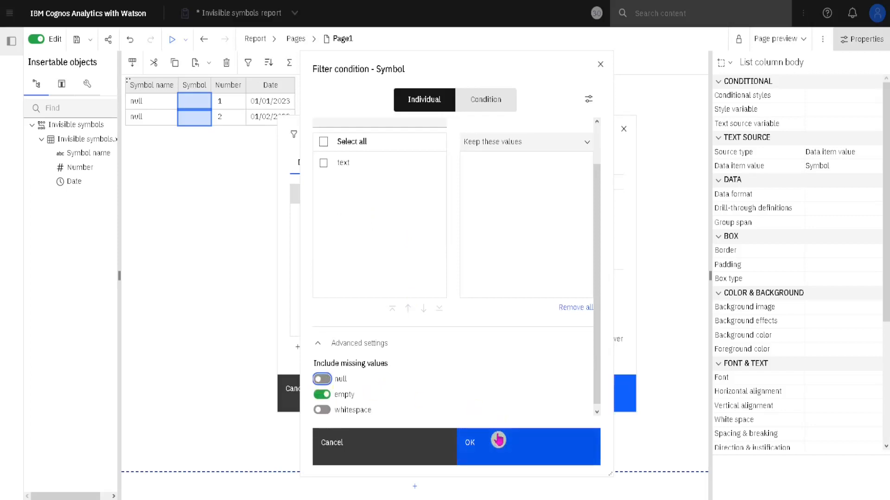
click(498, 440)
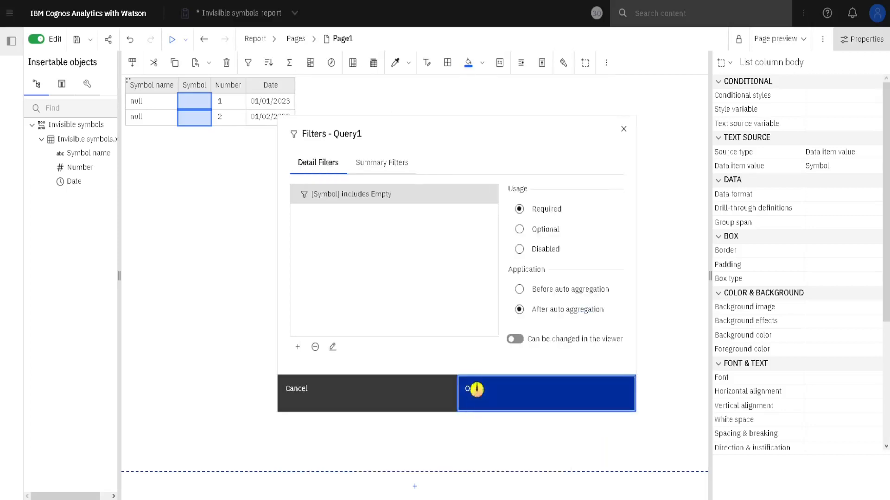
click(477, 395)
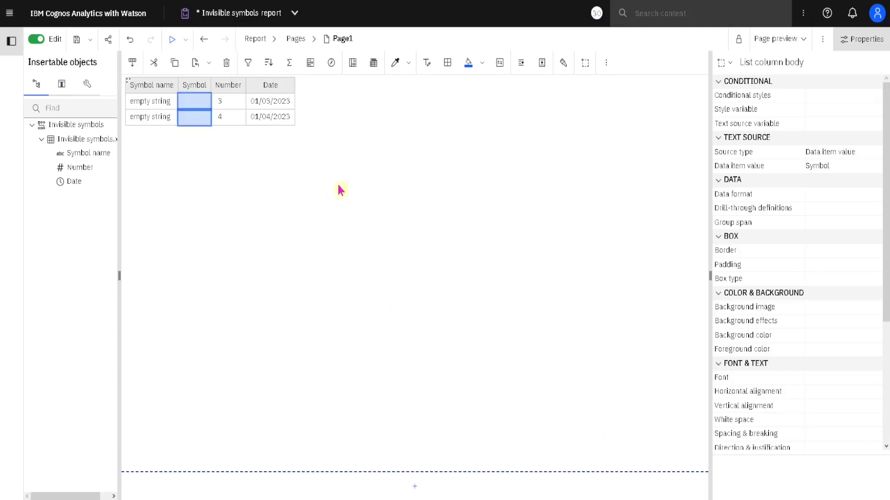
Step: Edit the Symbol filter to include whitespace missing values instead of empty and apply it
click(250, 66)
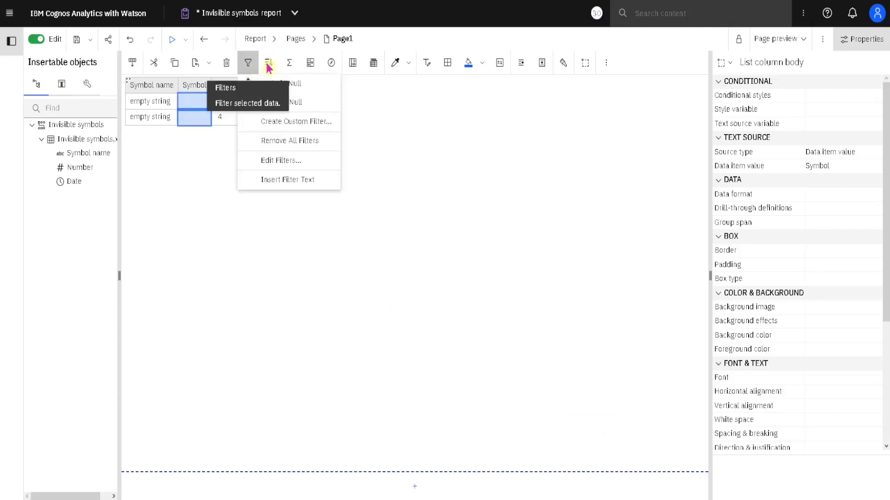
click(318, 160)
double_click(359, 195)
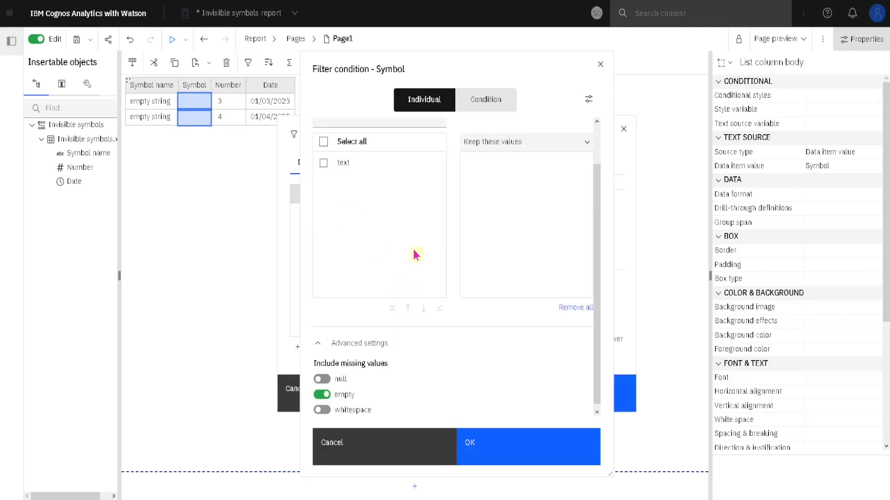
click(345, 400)
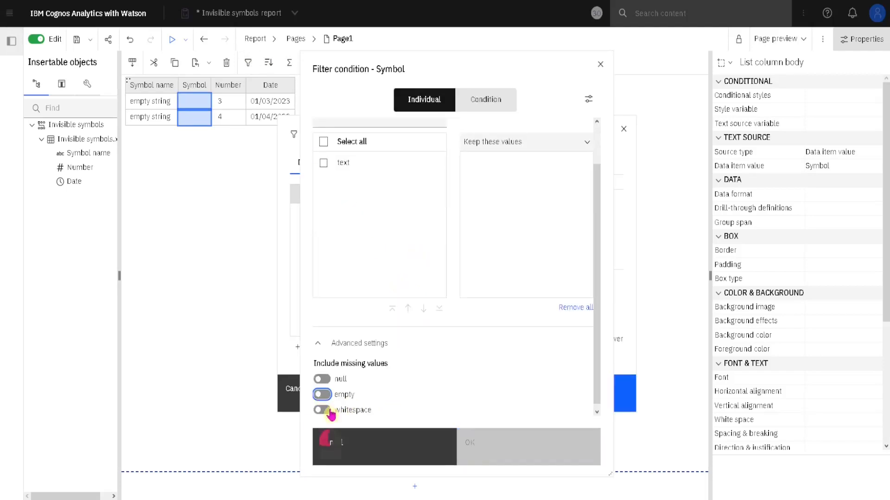
click(330, 411)
click(506, 448)
click(487, 385)
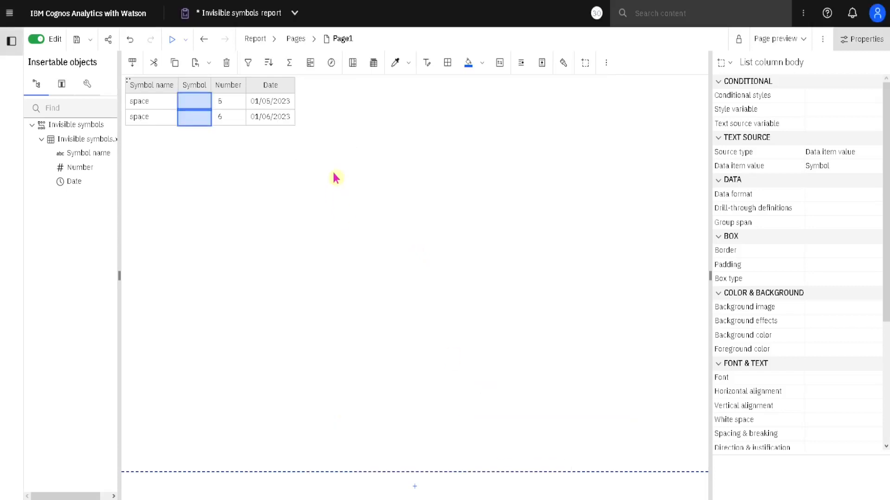
Step: Set the Symbol whitespace filter's usage to Disabled and apply the change
click(248, 63)
click(301, 160)
click(361, 198)
click(520, 249)
click(521, 385)
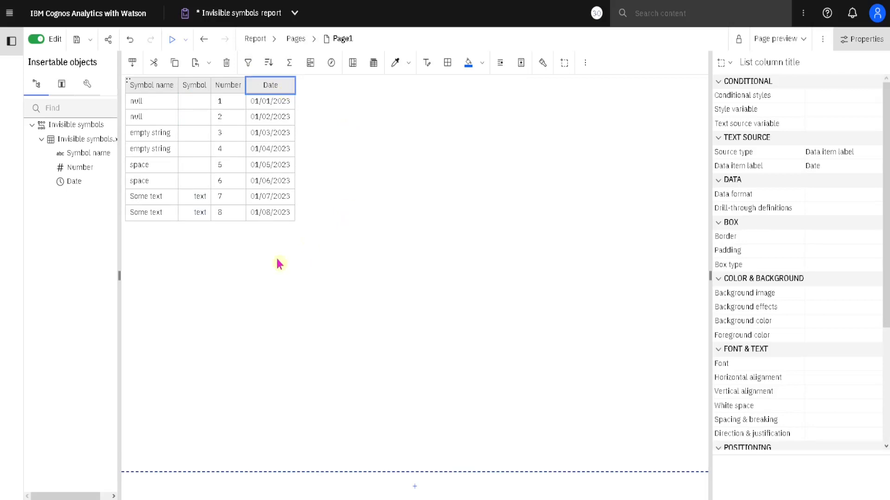
Step: Open the disabled Symbol filter for editing and turn on null and empty in addition to whitespace
click(249, 65)
click(308, 166)
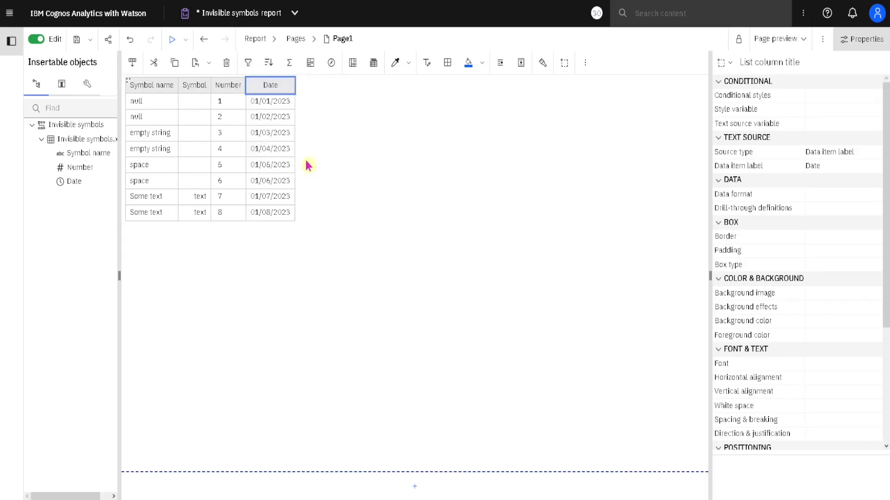
click(358, 194)
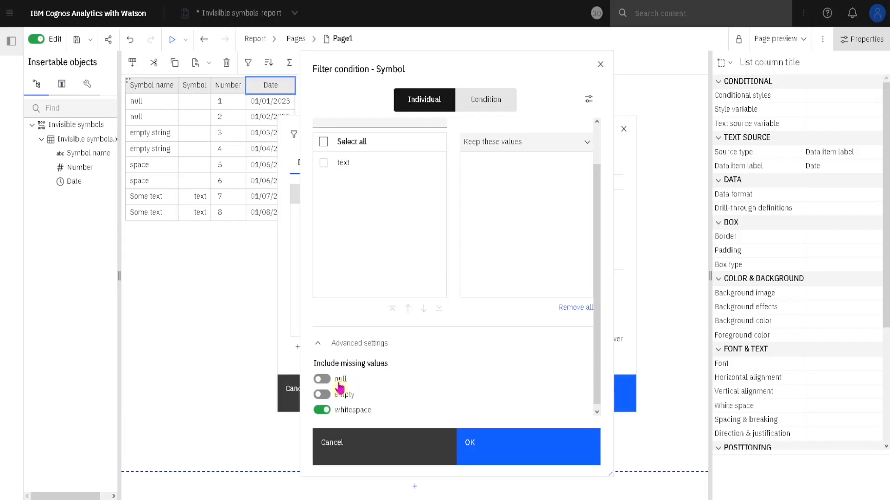
click(327, 379)
click(329, 395)
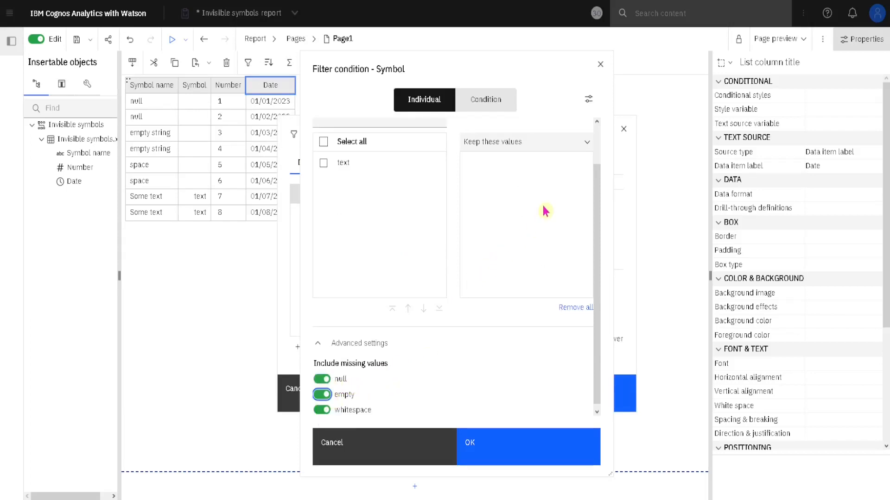
Step: Make the Symbol filter exclude the chosen missing values, set its usage to Required and apply it
click(564, 151)
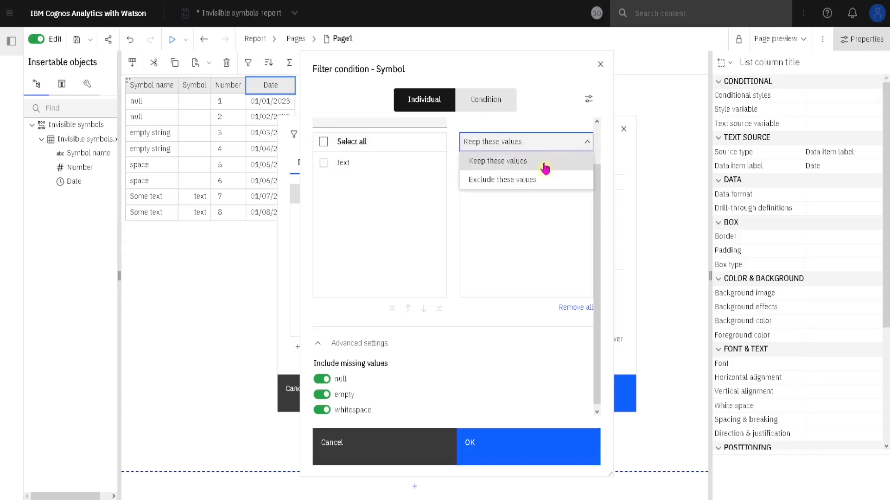
click(475, 179)
click(510, 452)
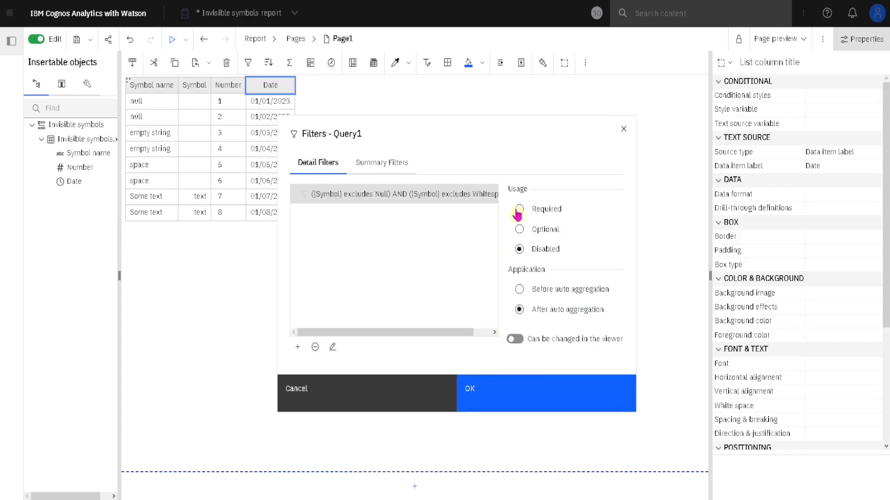
click(519, 209)
click(498, 391)
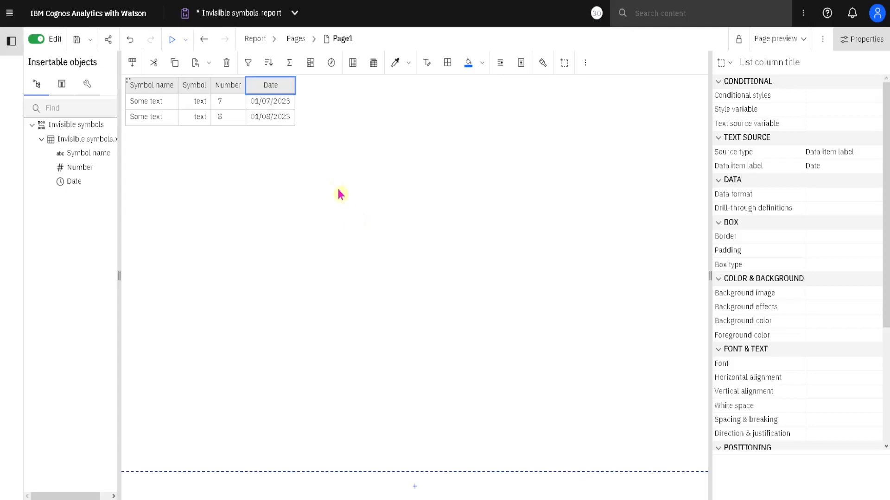
Step: Delete the Symbol exclusion filter from the query's detail filters
click(250, 65)
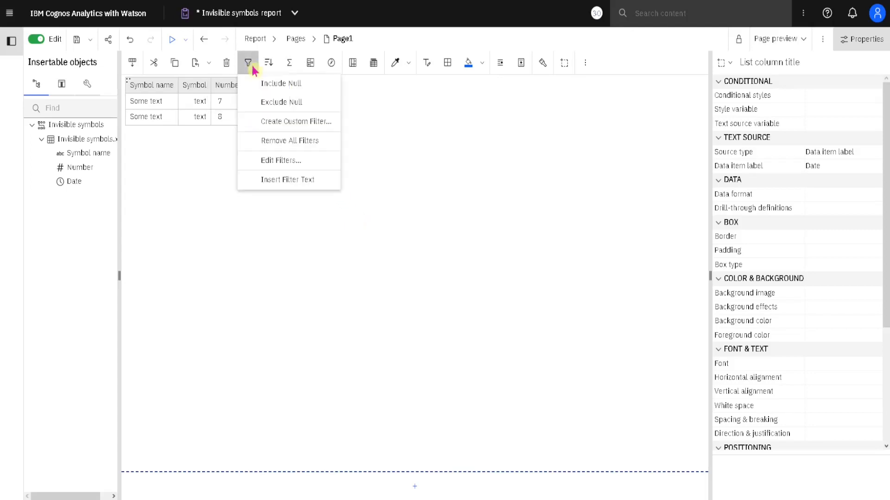
click(284, 159)
click(349, 197)
click(315, 352)
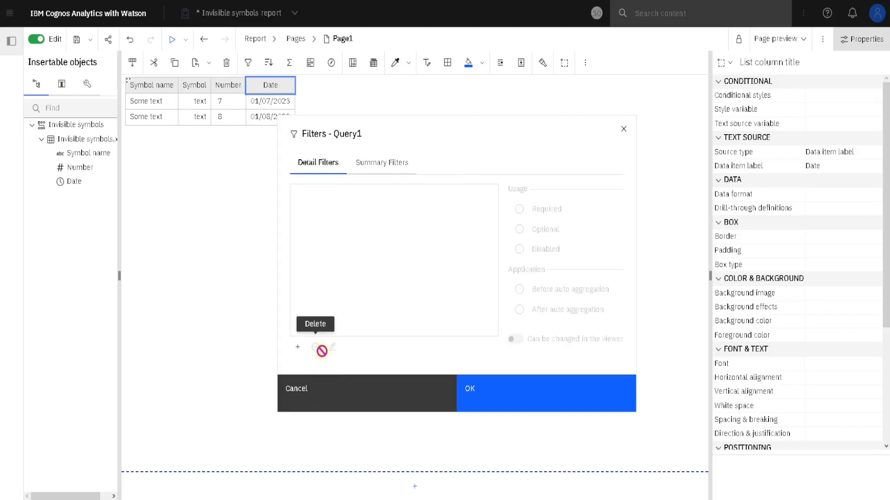
Step: Apply the removal of the Symbol filter to Query1
click(500, 393)
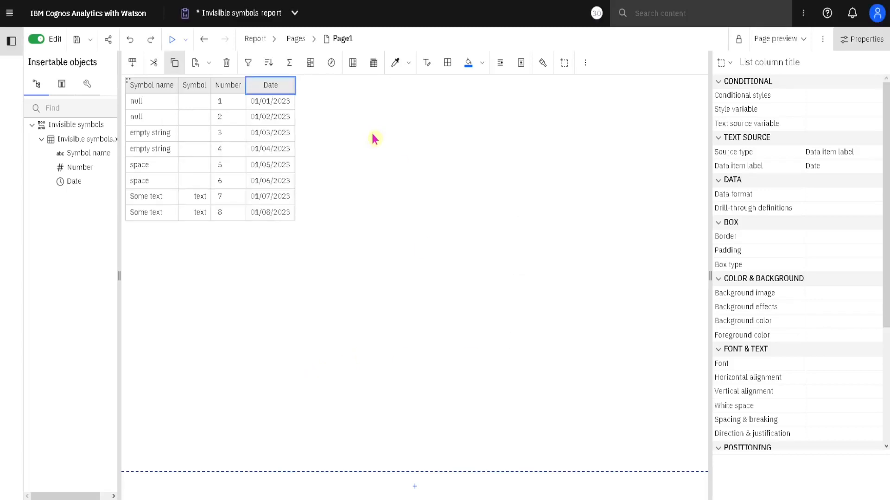
Step: Examine the quick filter options for a null cell of Symbol name, an empty-string cell of Symbol and the value 4 of Number
click(170, 124)
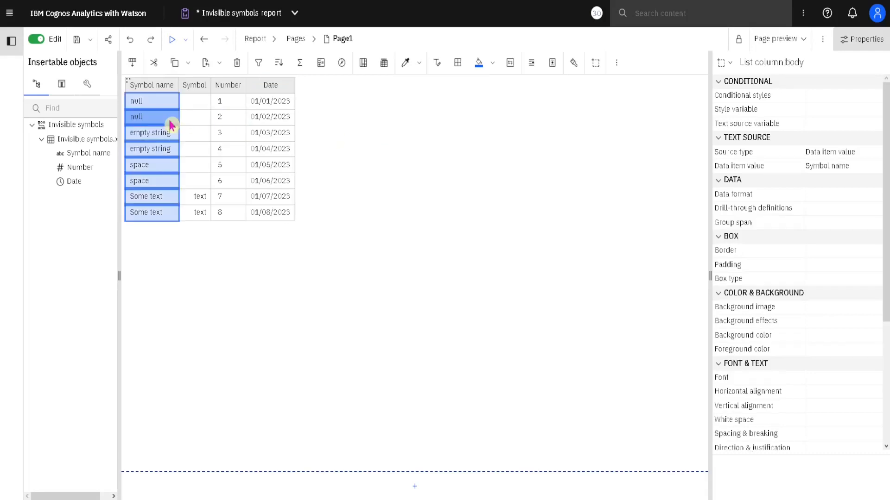
click(258, 65)
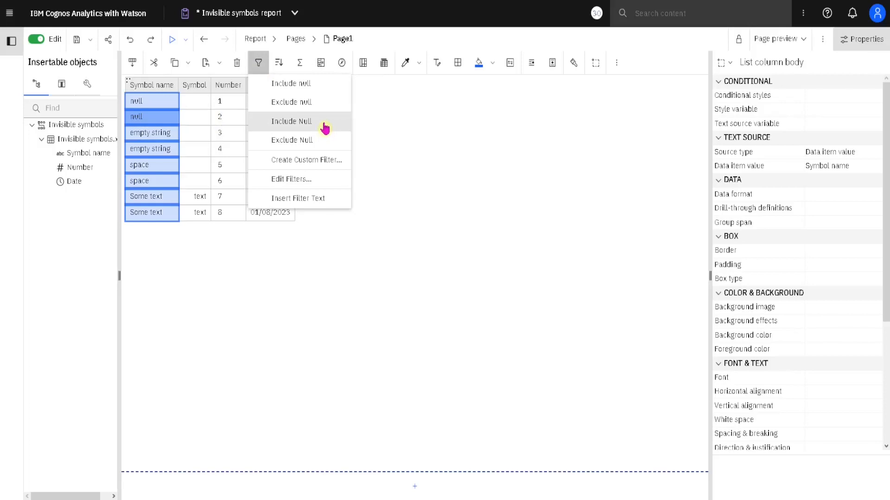
click(202, 138)
click(199, 137)
click(262, 65)
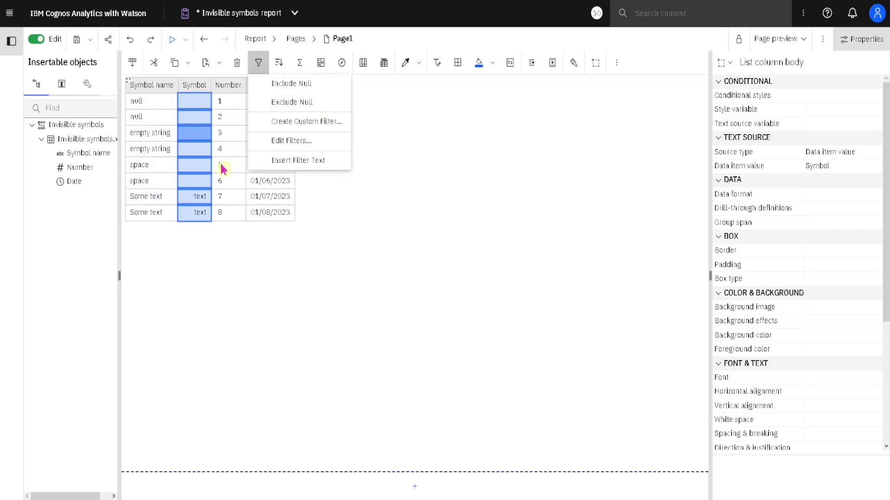
click(229, 148)
click(229, 150)
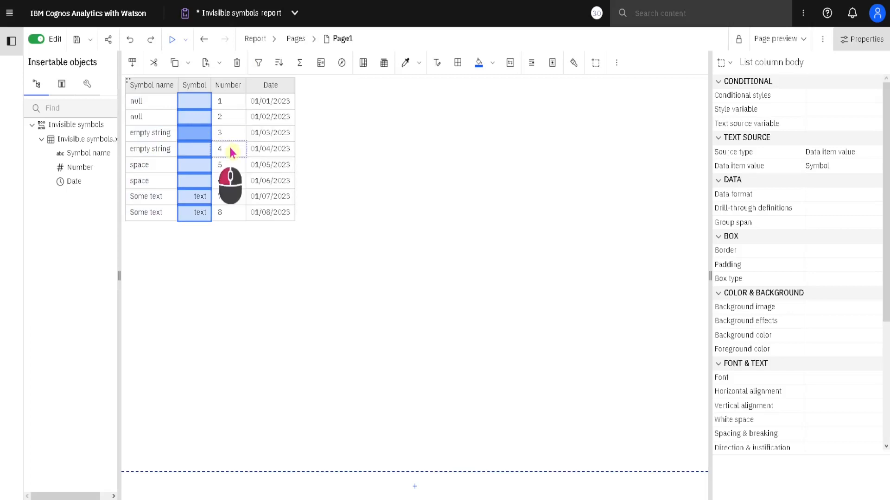
click(258, 63)
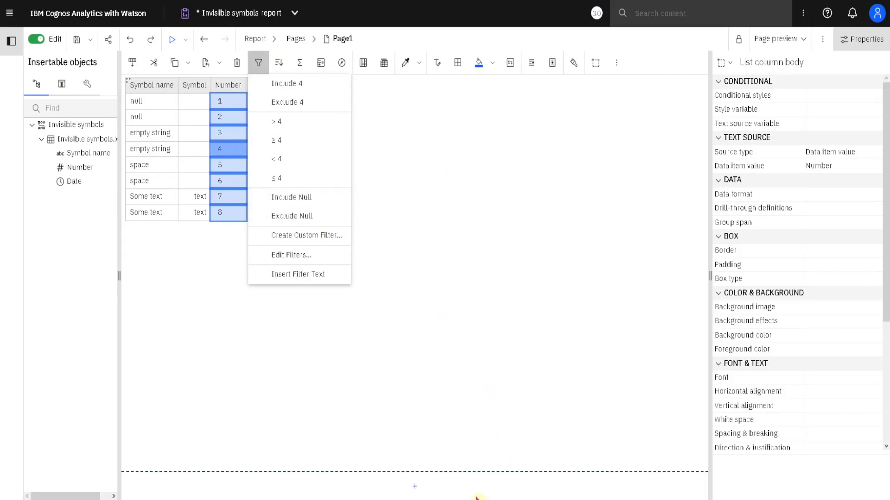
key(Escape)
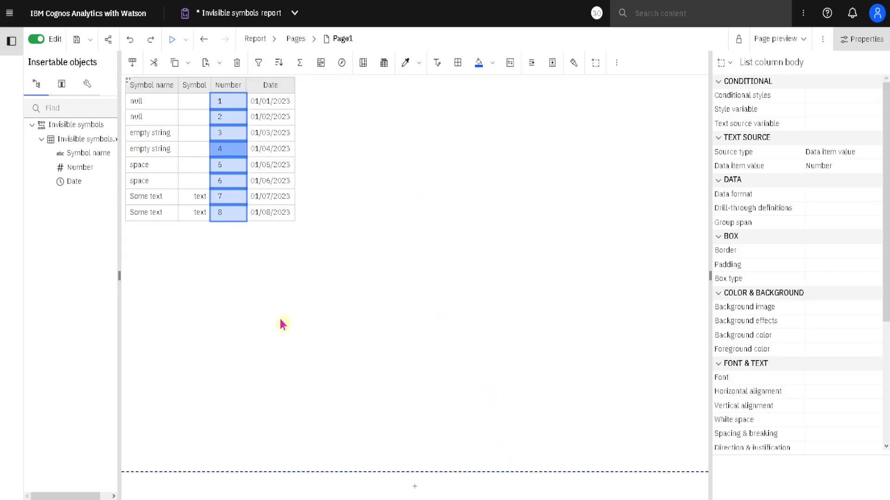
click(269, 492)
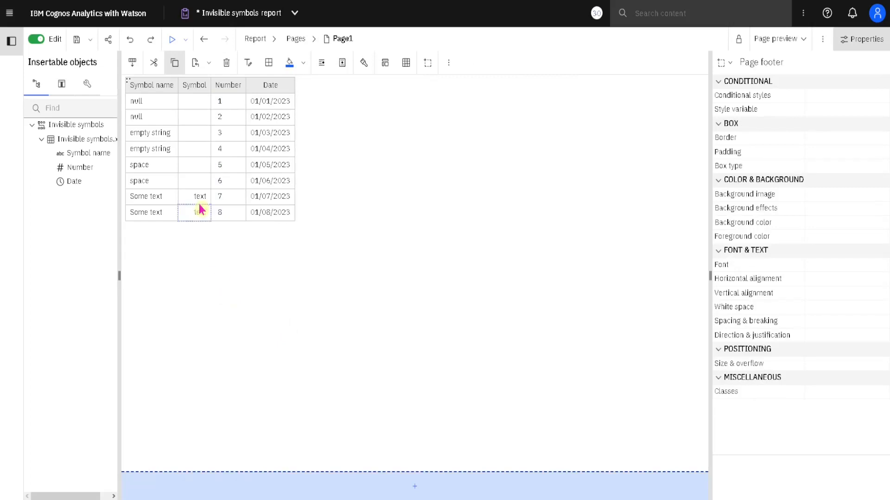
Step: Try the Include Null filter on the Symbol column and undo it
click(194, 109)
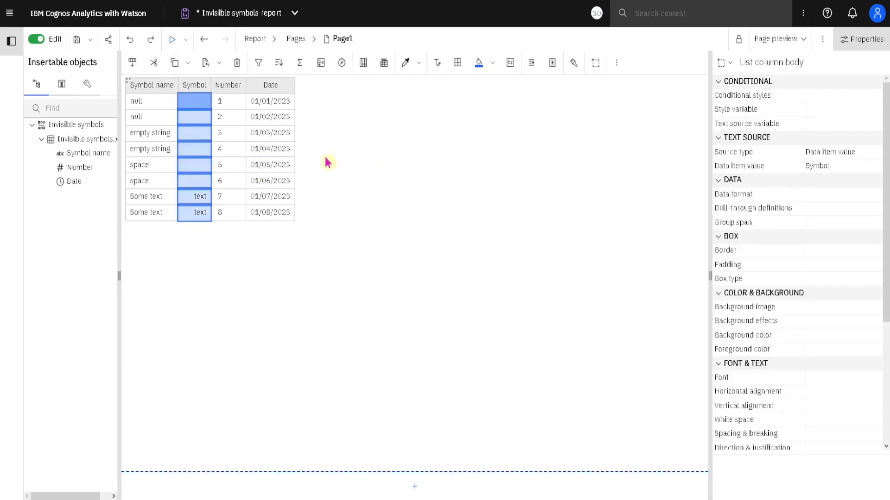
click(260, 65)
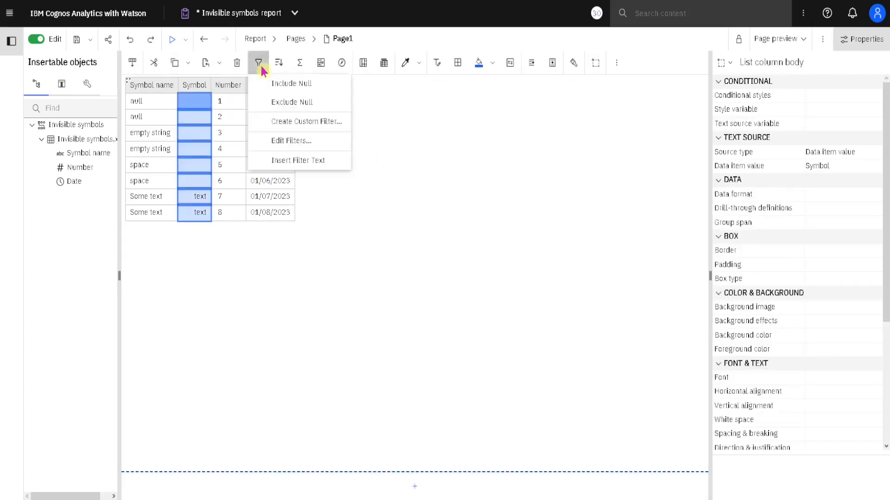
click(317, 86)
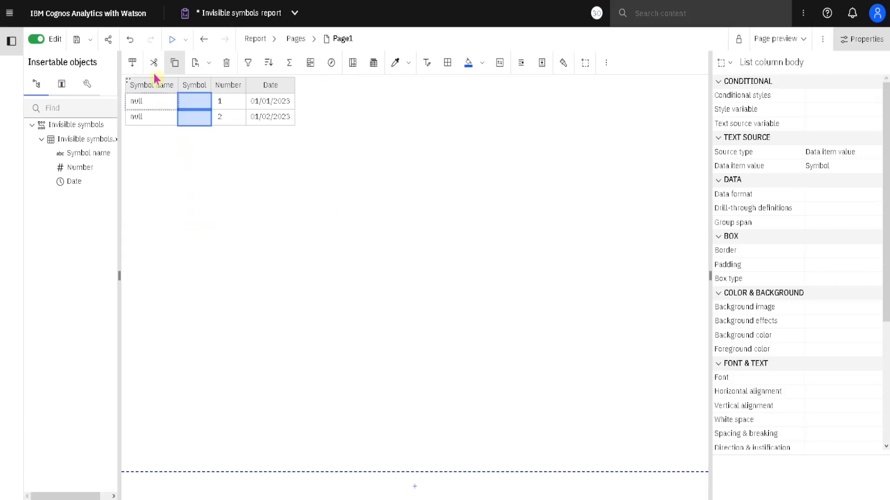
click(130, 40)
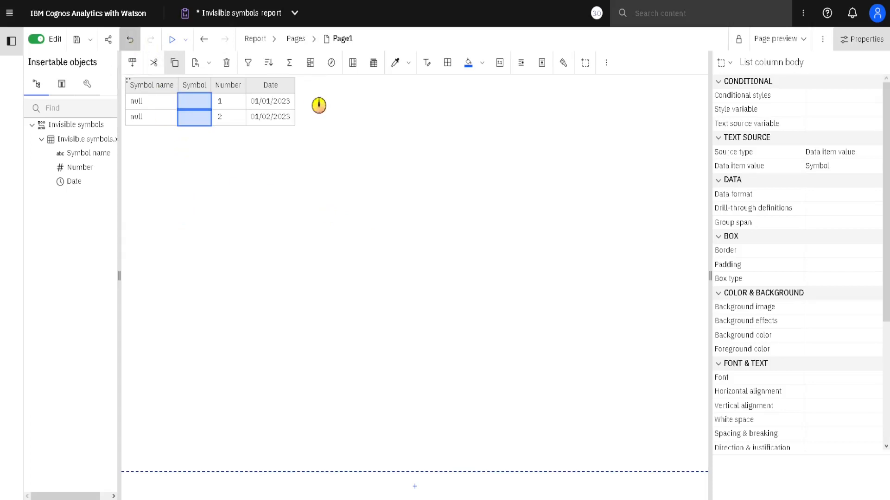
Step: Try the Exclude Null filter on the Symbol column and undo it
click(248, 65)
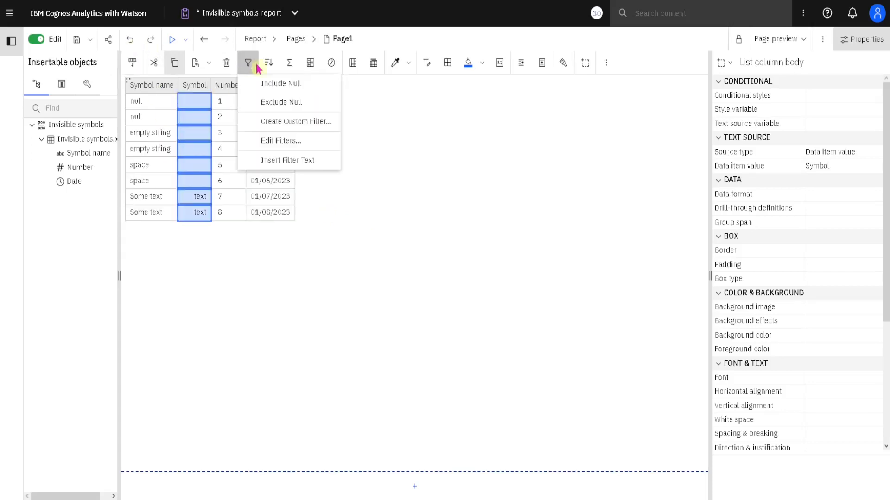
click(315, 106)
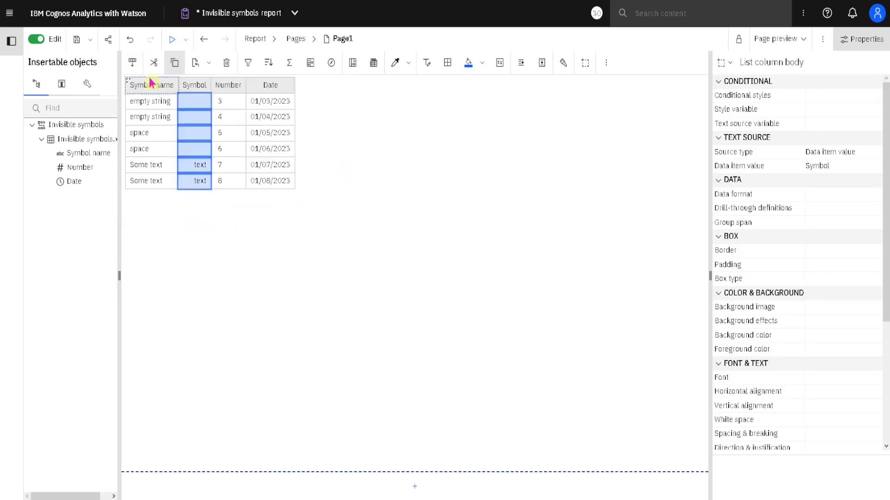
click(130, 40)
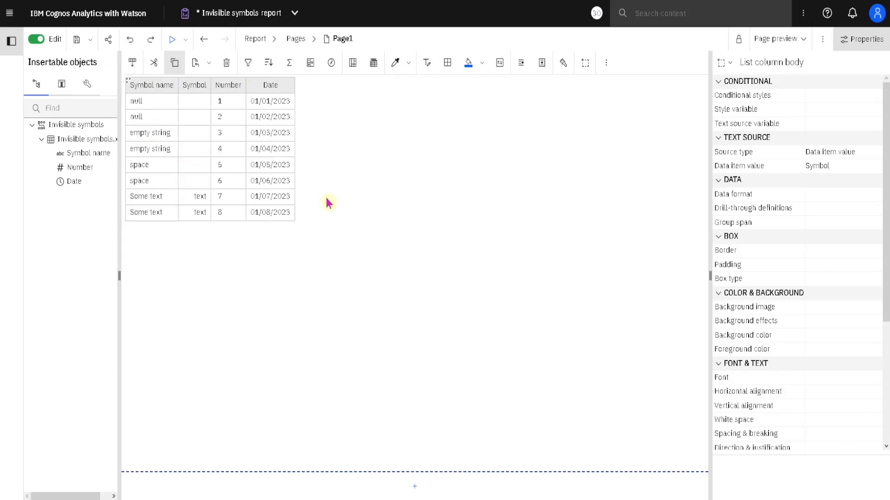
click(249, 64)
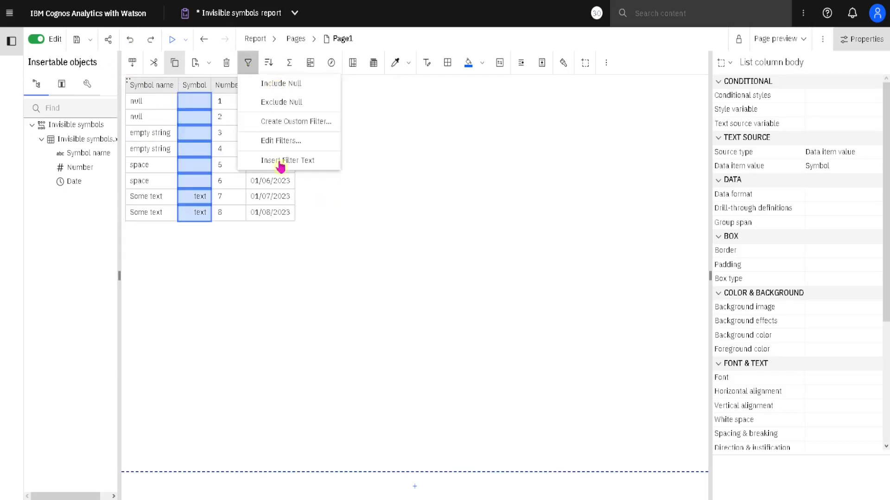
click(432, 24)
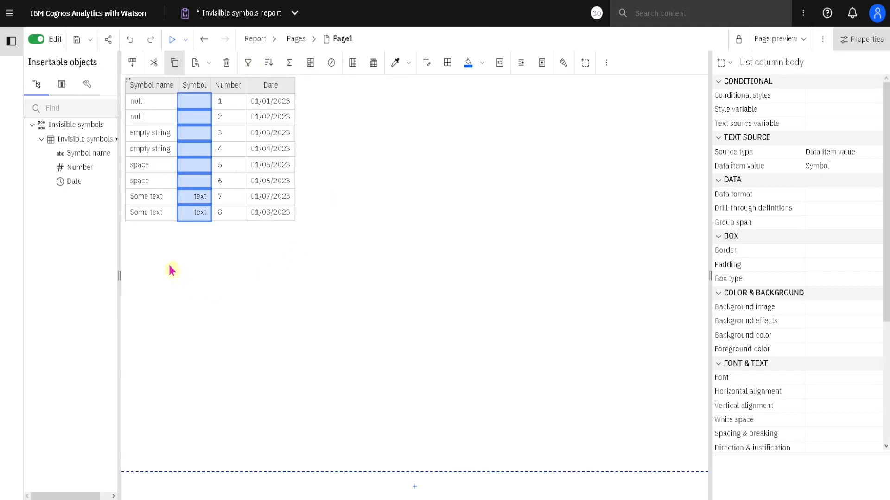
Step: Try filtering the Symbol name column to include only Some text and undo the filter
click(167, 218)
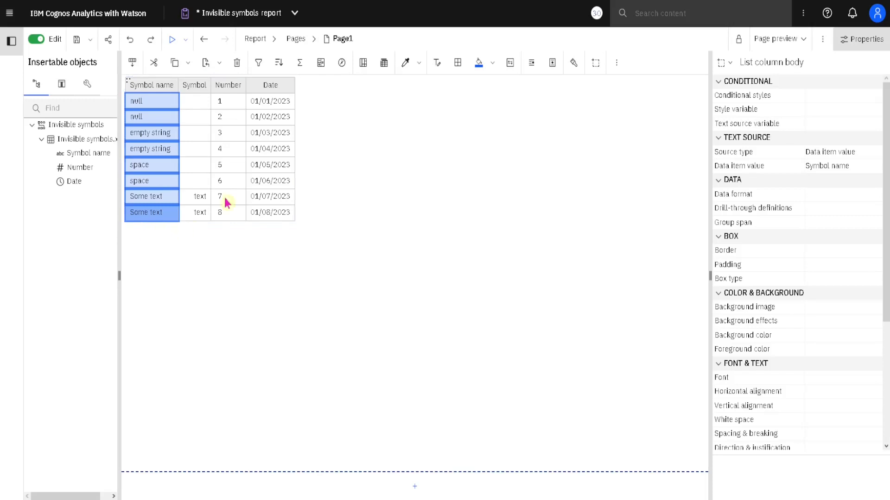
click(258, 66)
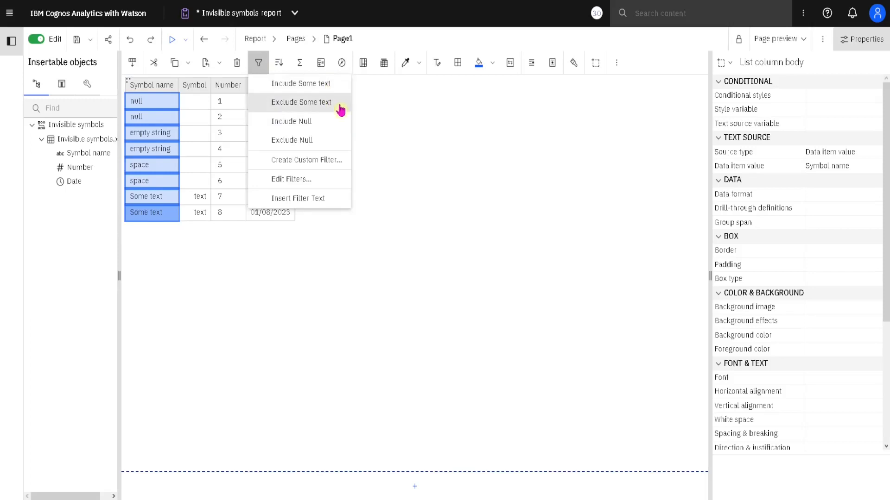
click(336, 92)
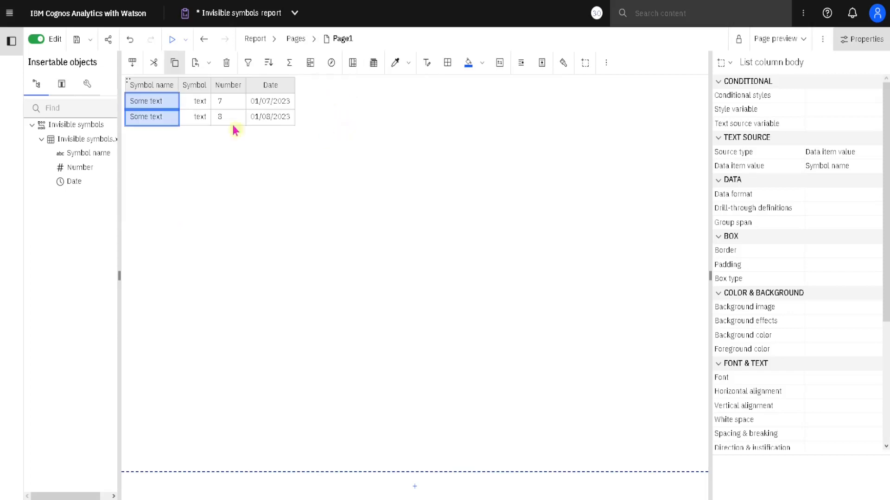
click(130, 40)
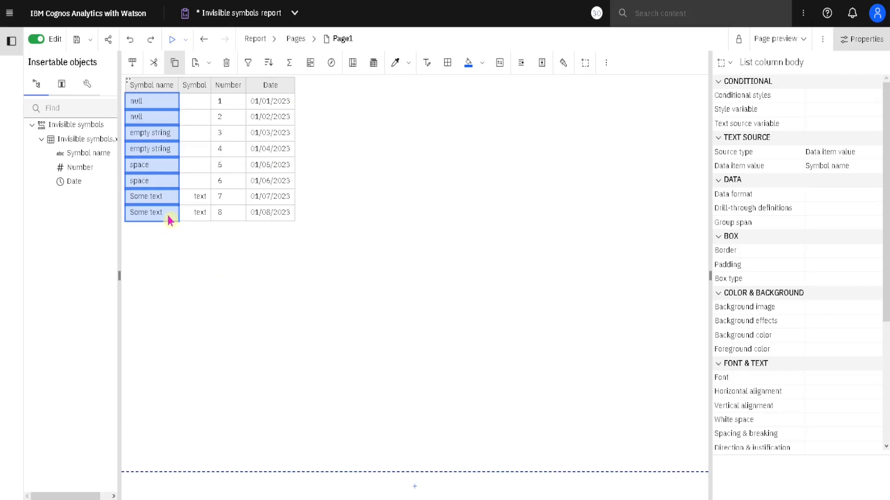
Step: Try excluding Some text from the Symbol name column and undo the filter
click(170, 219)
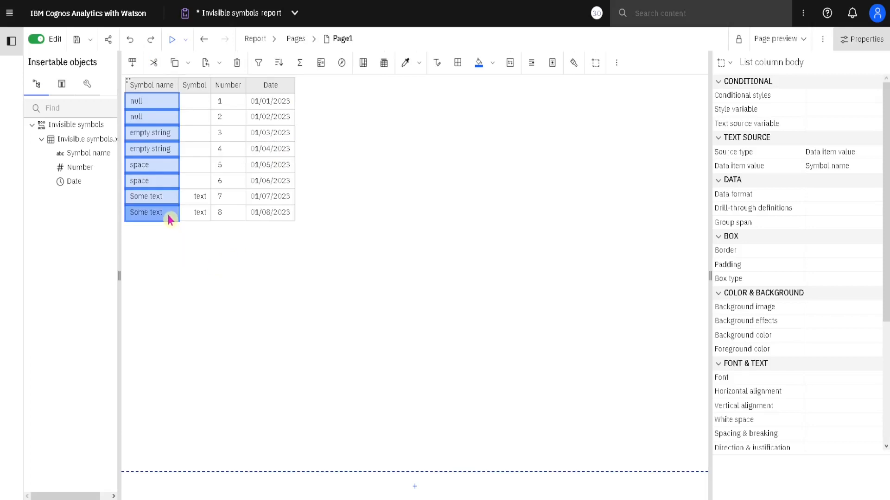
click(258, 64)
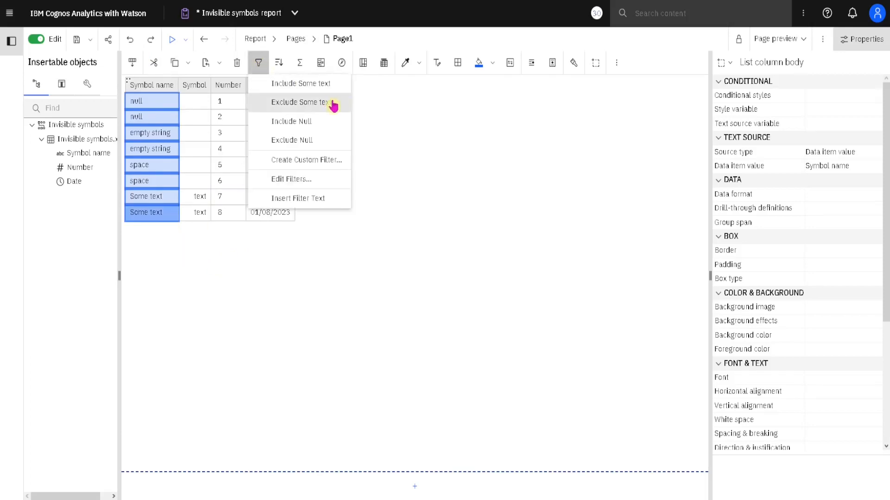
click(331, 103)
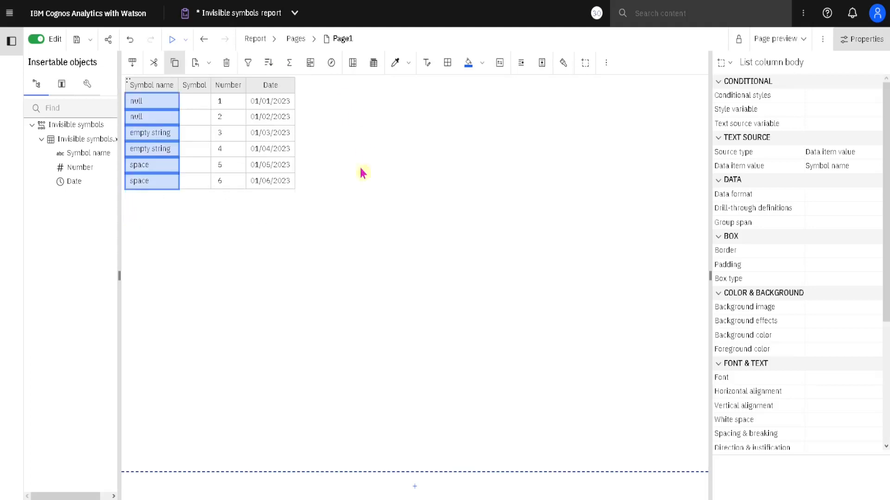
click(130, 39)
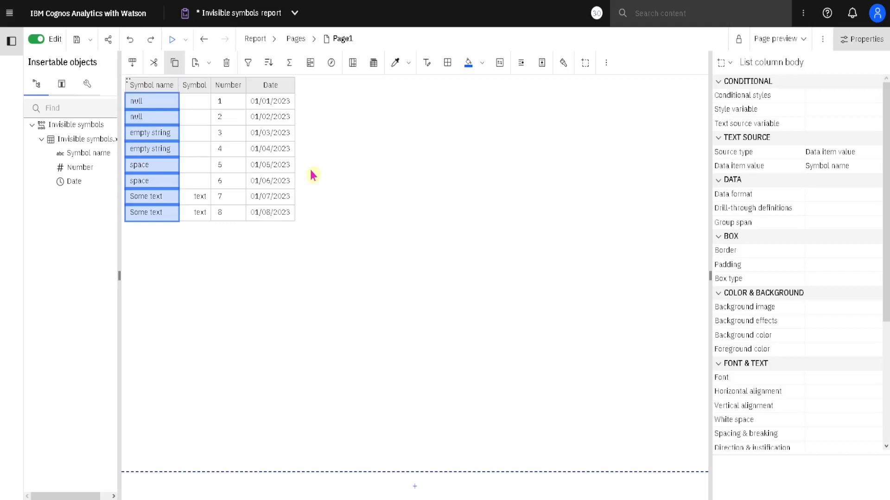
Step: Try filtering the Symbol column to include only the space value of row number 5 and undo the filter
click(203, 171)
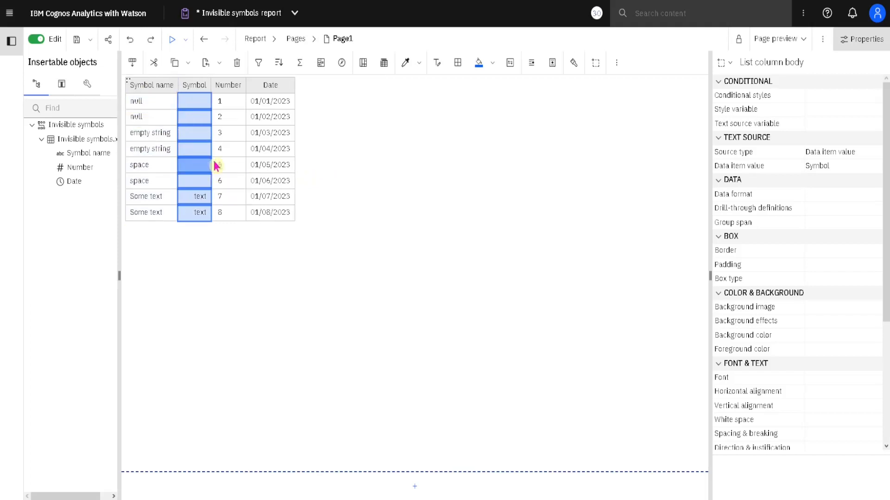
click(258, 63)
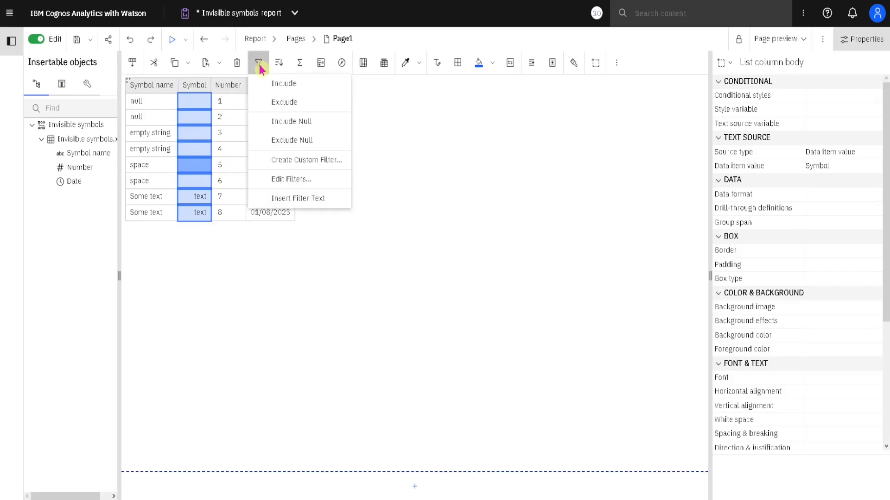
click(312, 88)
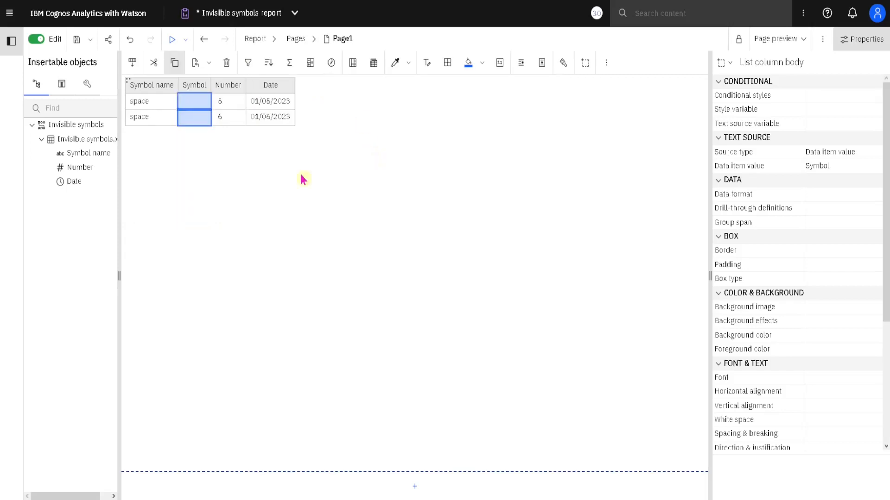
click(130, 39)
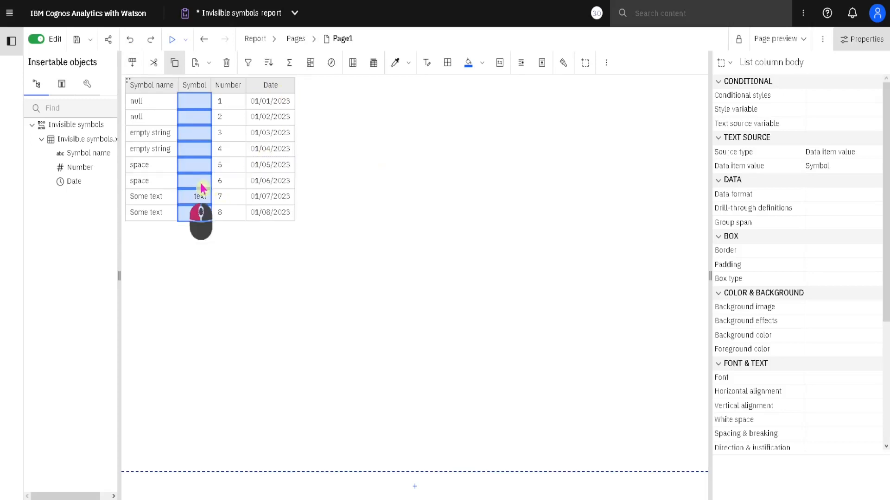
Step: Try excluding the space value of row number 6 from the Symbol column and undo the filter
click(201, 187)
click(260, 69)
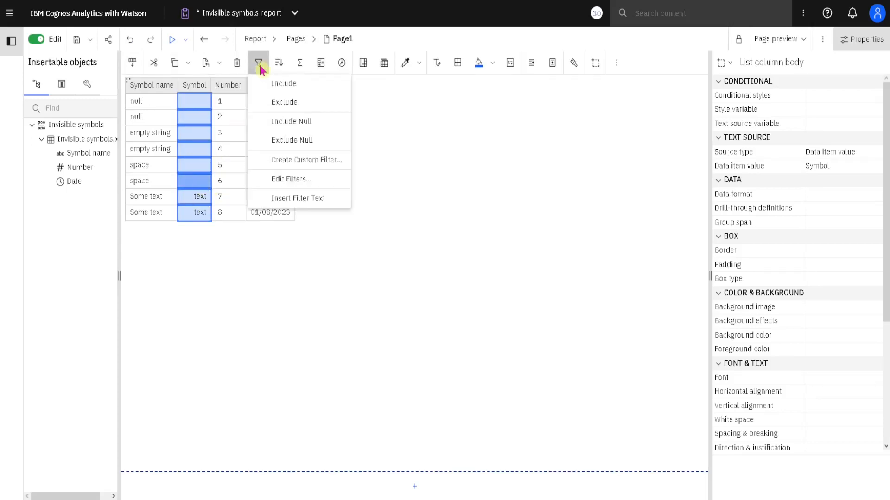
click(318, 111)
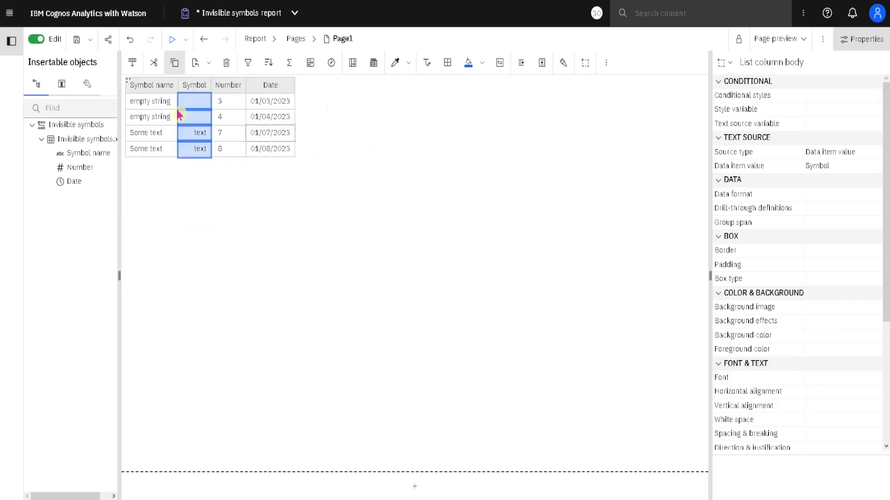
click(131, 41)
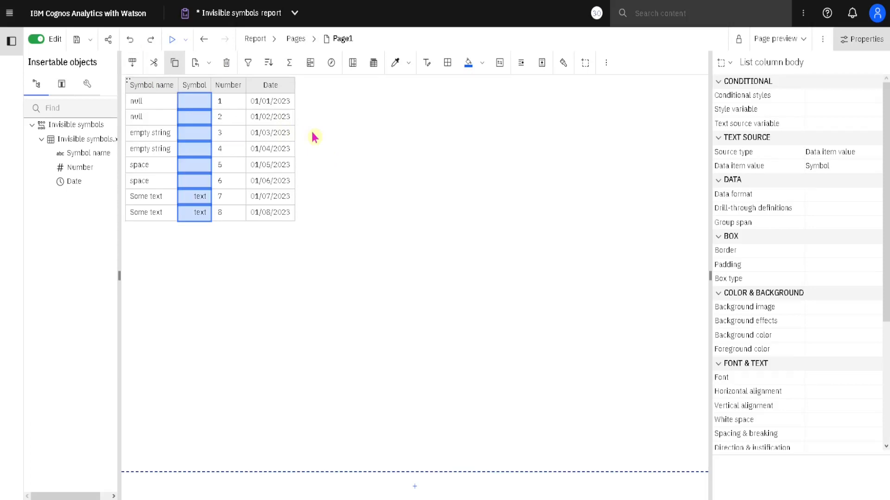
Step: Try filtering the Number column to values < 5 and undo the filter
click(233, 173)
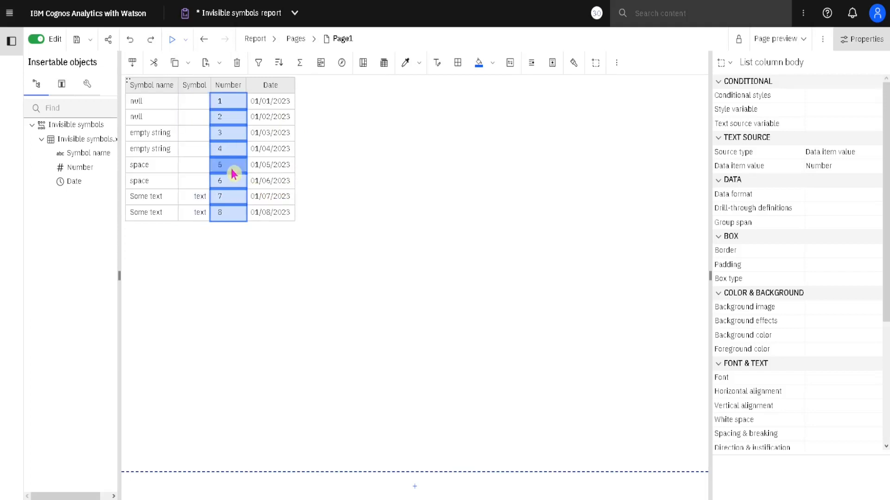
click(259, 64)
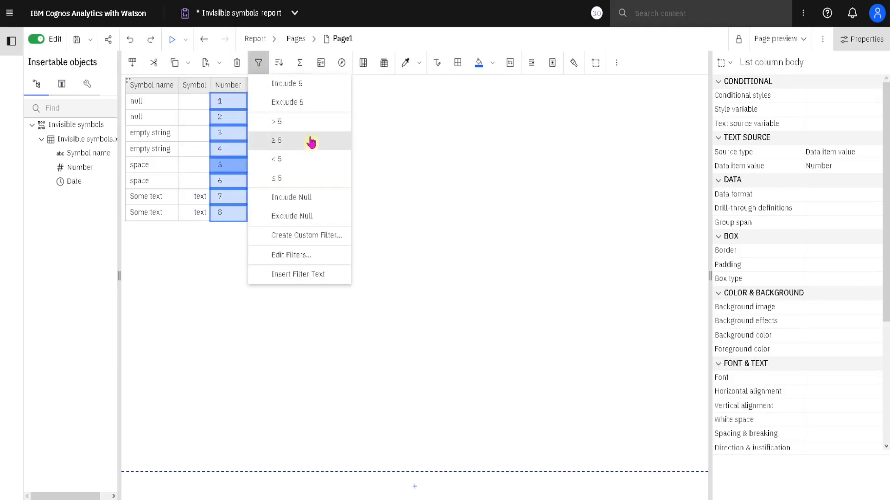
click(307, 166)
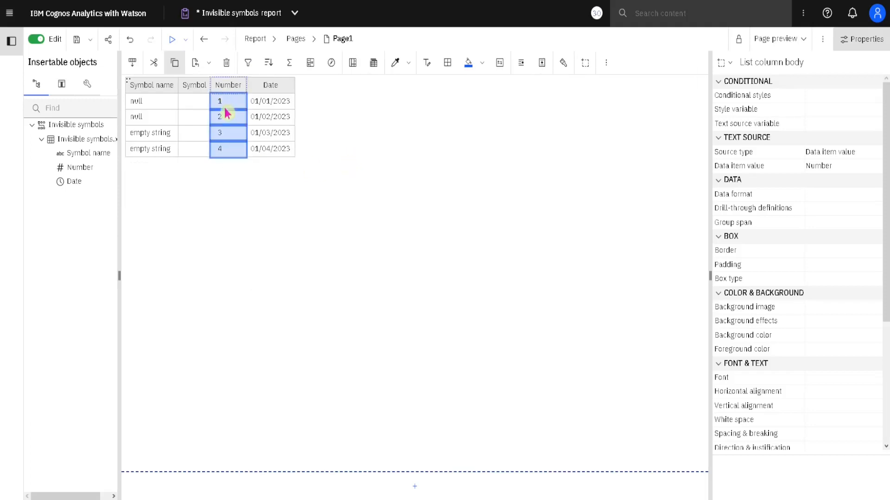
click(130, 39)
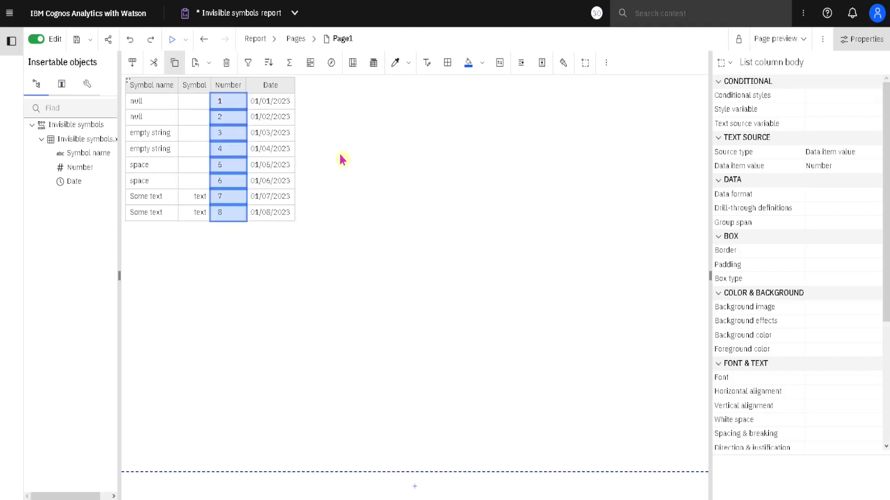
Step: Filter the Date column to dates > 01/03/2023 based on the 01/03/2023 cell
click(291, 135)
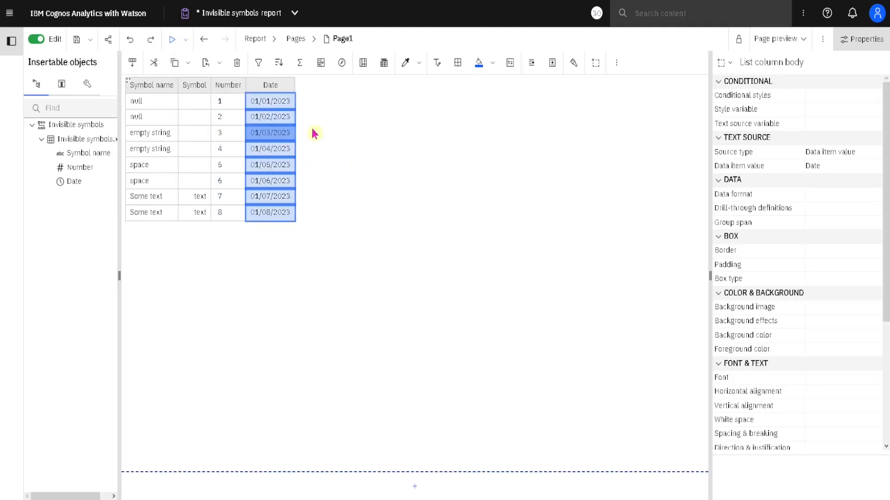
click(258, 63)
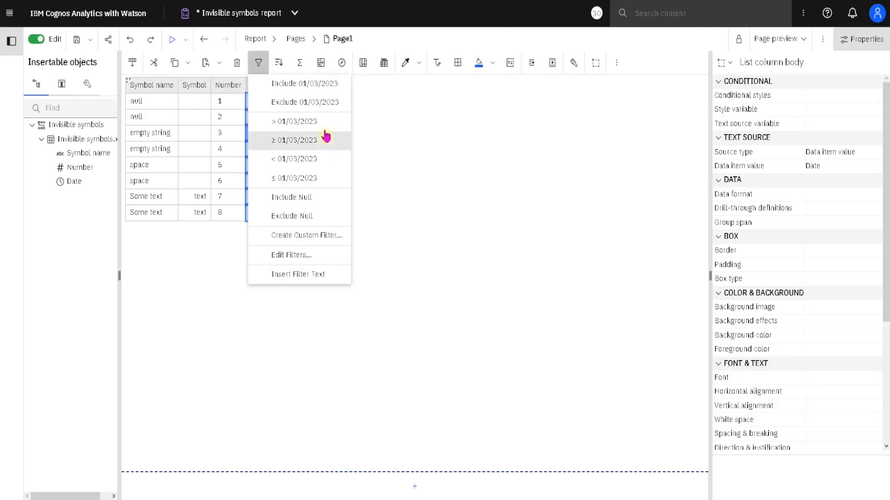
click(326, 130)
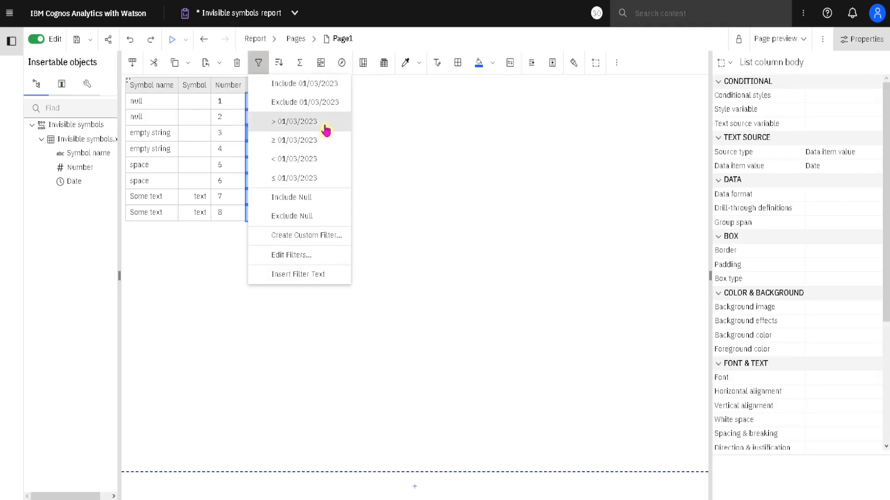